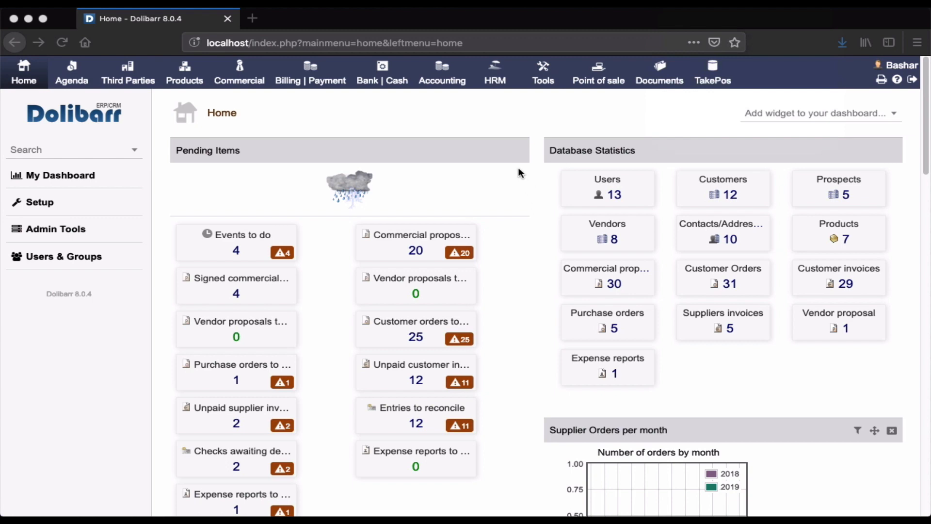
Open the accounting journals list in the accounting module's setup.
left_click(442, 70)
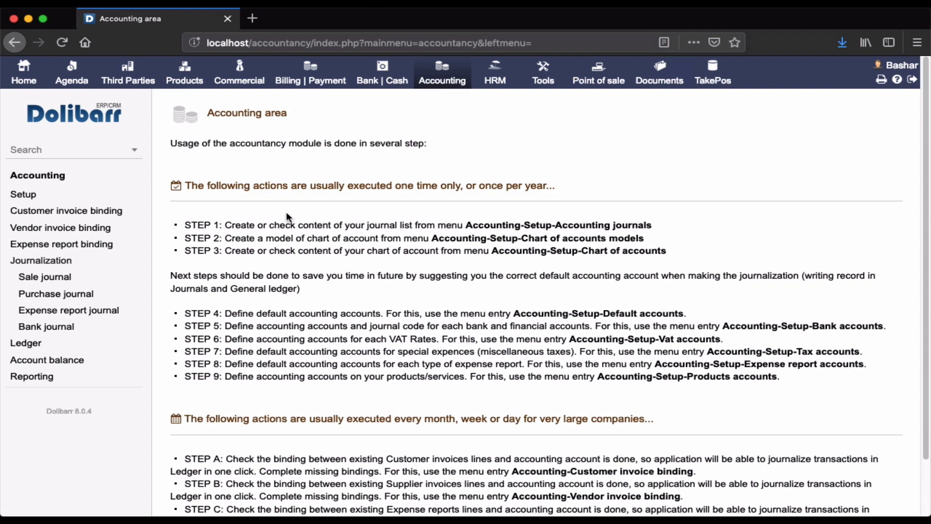
left_click(26, 196)
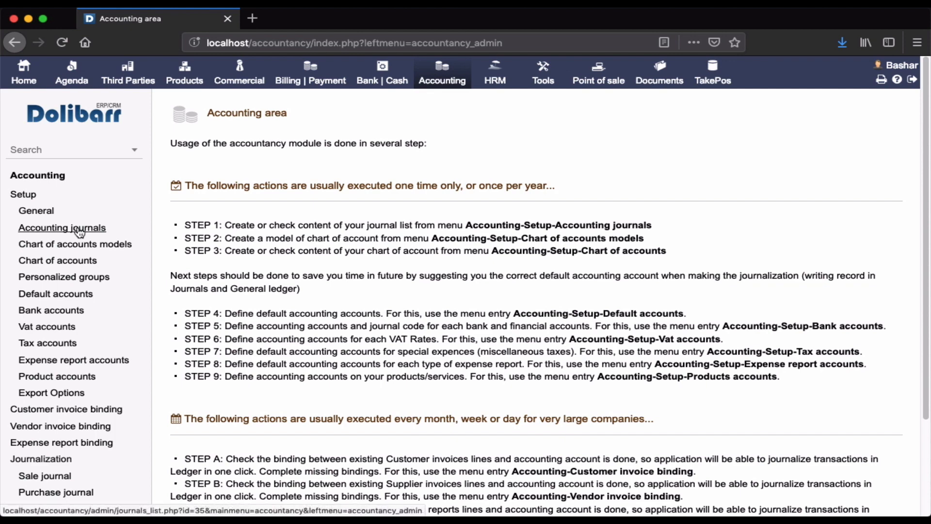
left_click(79, 232)
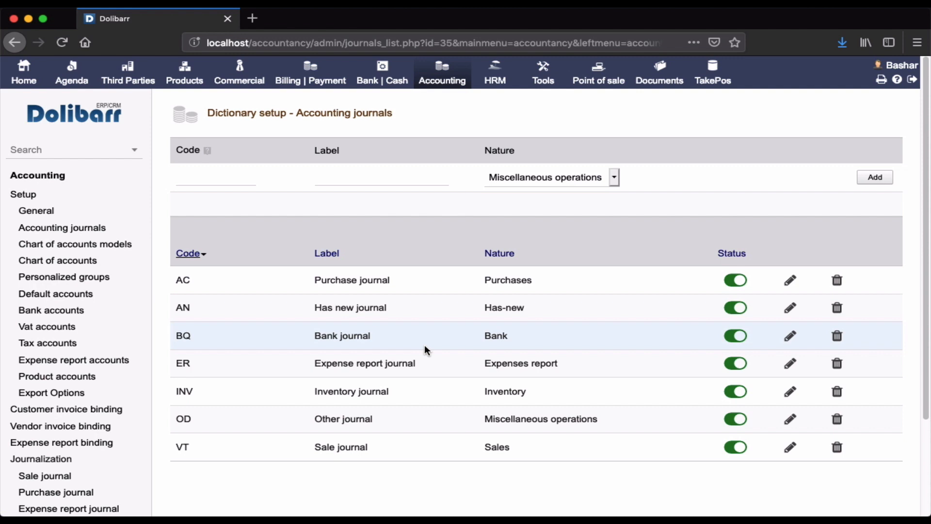
Add an accounting journal with code SL, label "Empl. Salaries" and nature Expenses report.
left_click(237, 181)
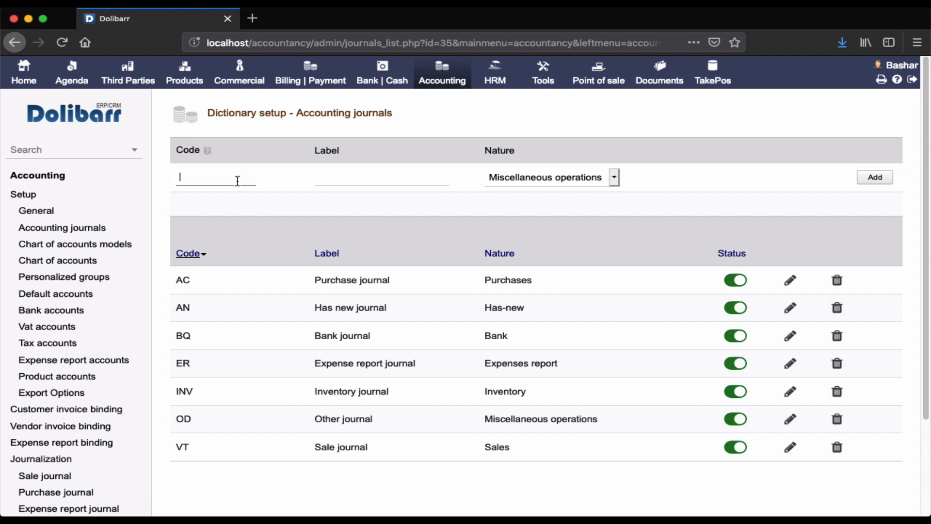
type("SL")
left_click(343, 171)
type("Empl. Sal")
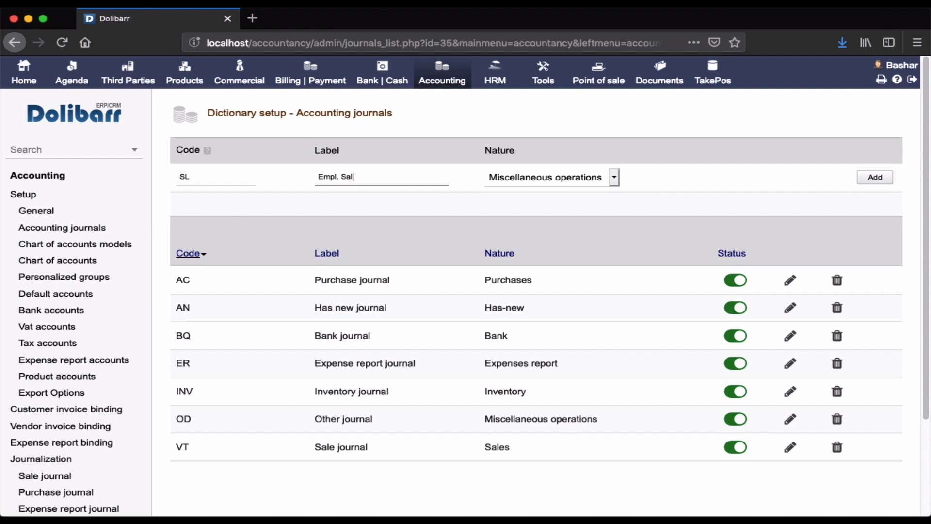
type("aries")
left_click(536, 184)
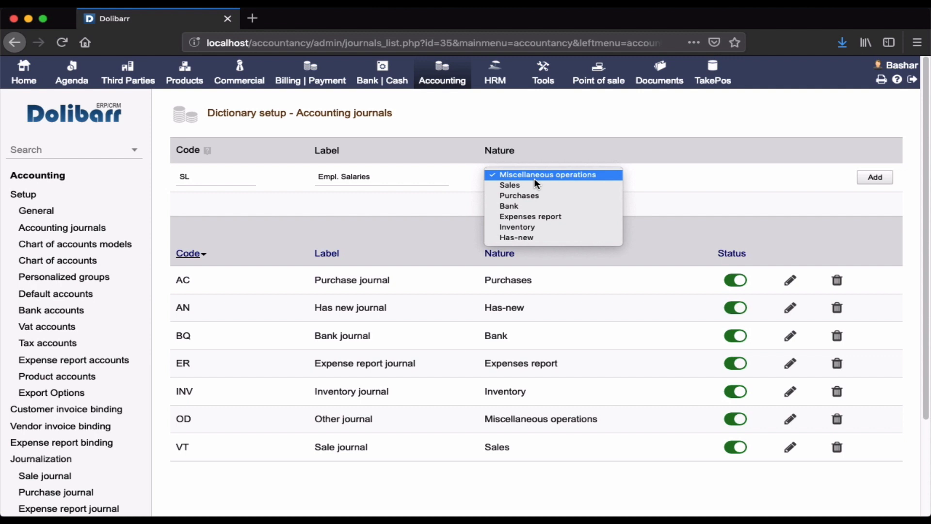
left_click(542, 218)
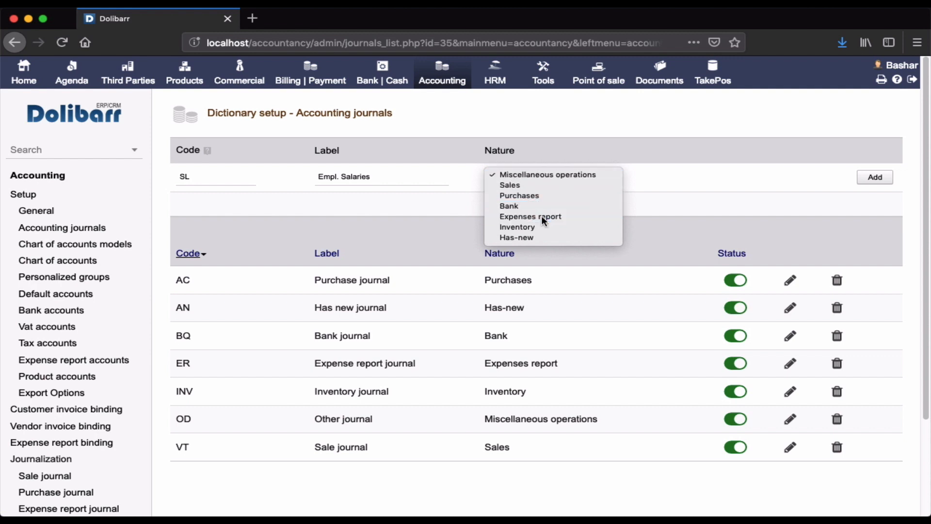
left_click(874, 178)
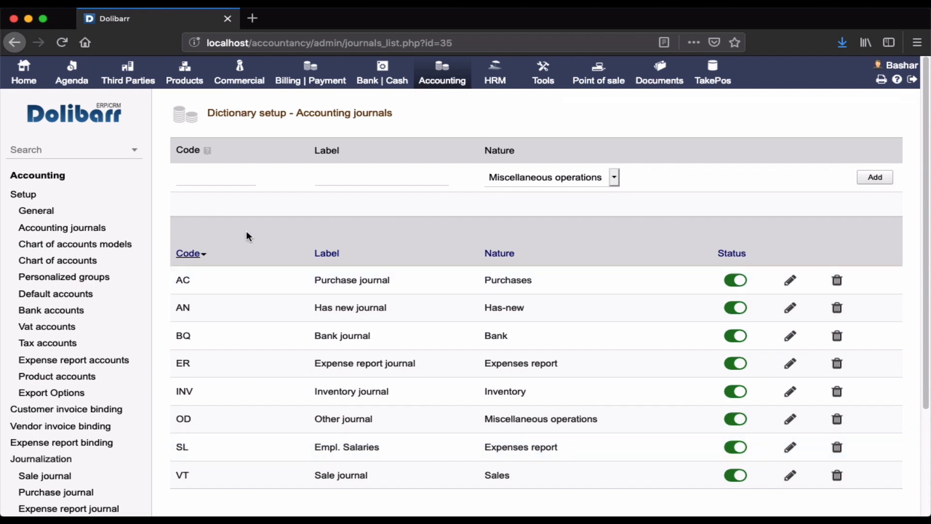
Return to the accounting area overview and open the chart of accounts models in the setup.
left_click(52, 182)
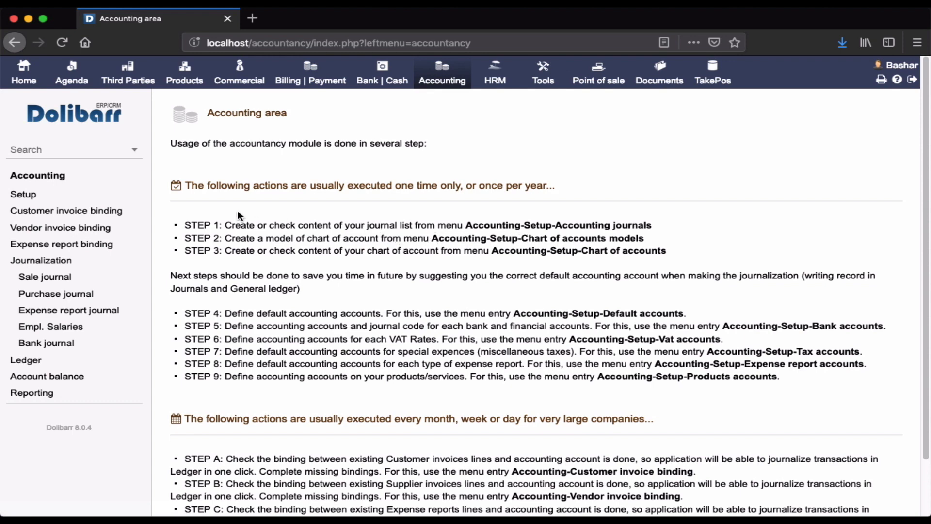
left_click(27, 196)
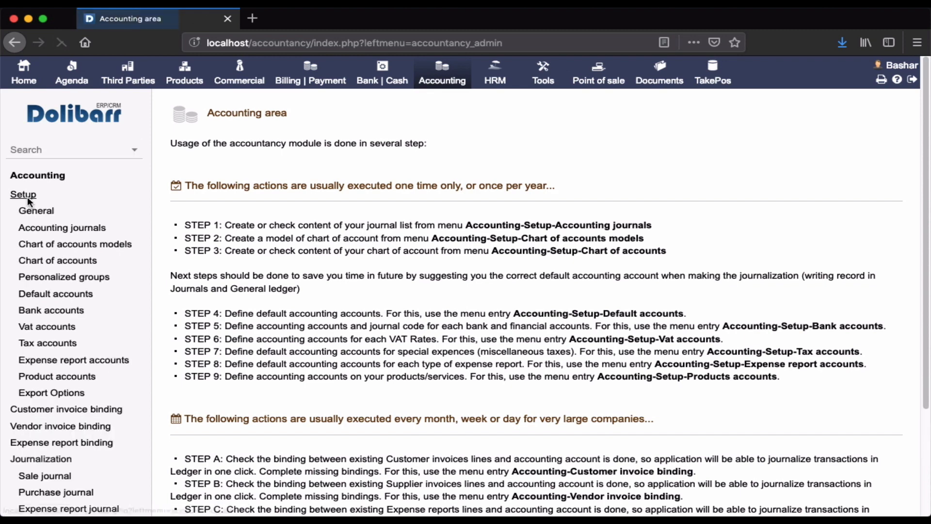
left_click(118, 248)
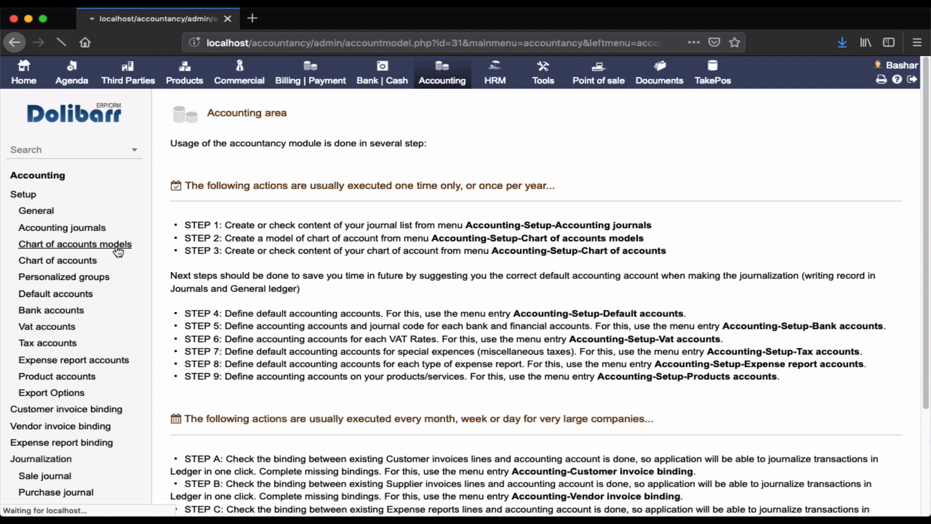
Look through the predefined chart of accounts models, checking their labels and countries.
scroll(360, 318, "down", 1)
scroll(360, 312, "down", 5)
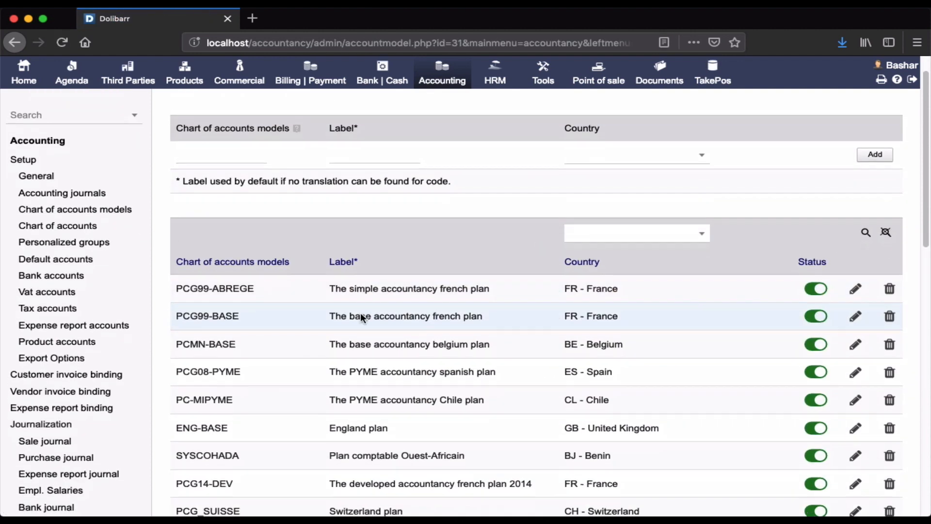
scroll(361, 314, "down", 7)
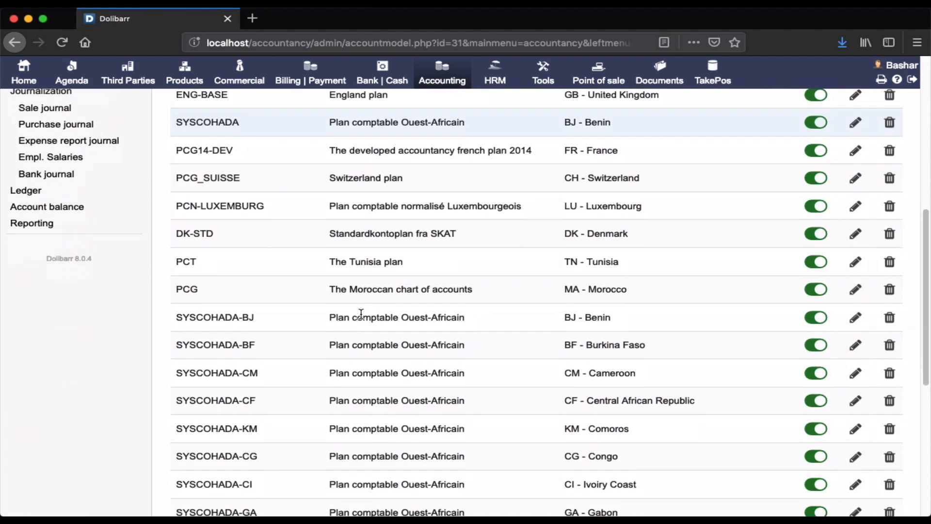
scroll(360, 312, "down", 1)
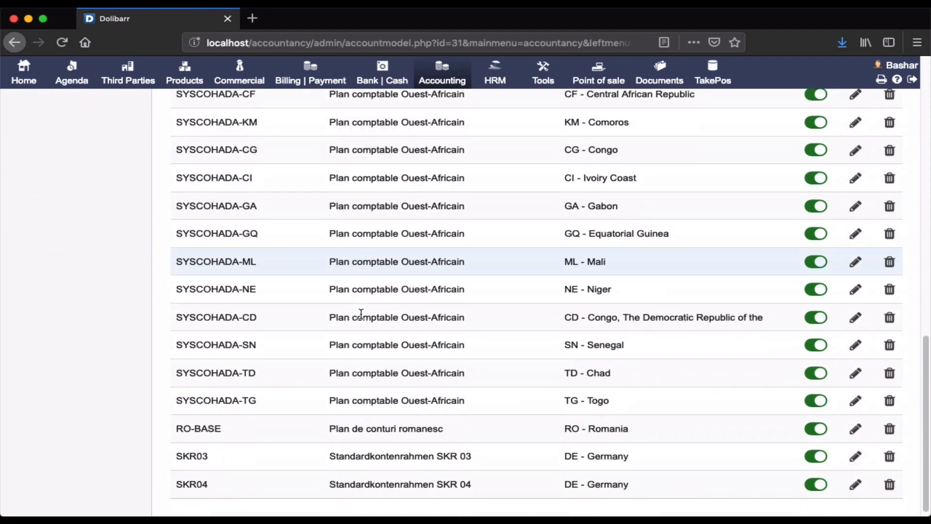
scroll(360, 313, "up", 8)
scroll(361, 318, "up", 6)
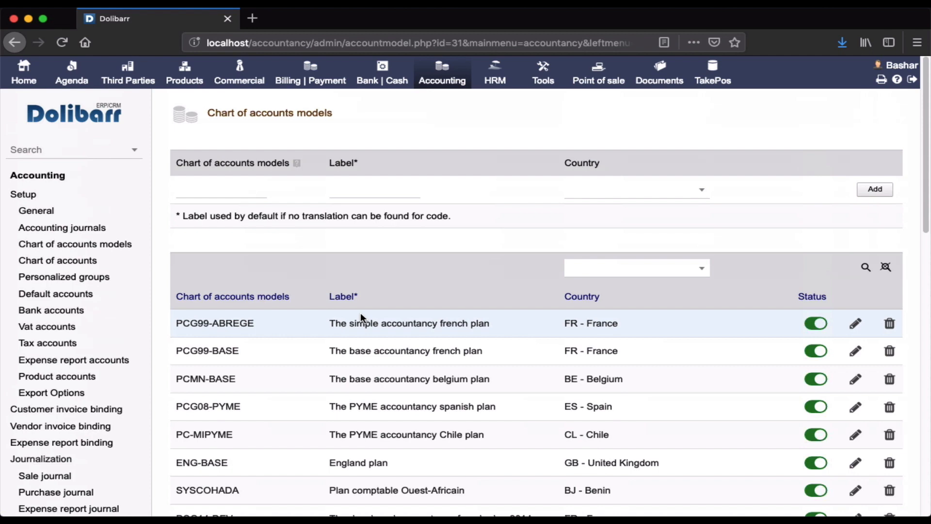
scroll(388, 402, "down", 2)
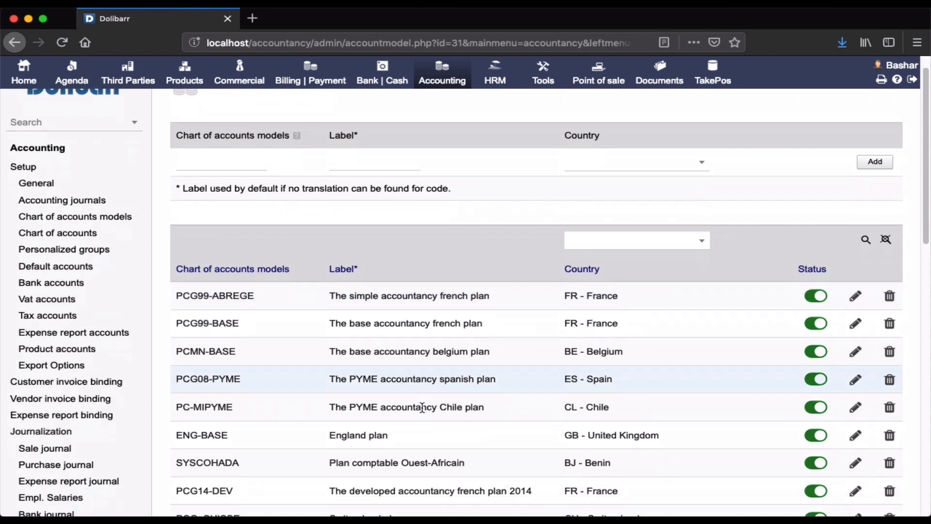
scroll(421, 397, "up", 2)
scroll(421, 390, "down", 5)
scroll(421, 389, "up", 5)
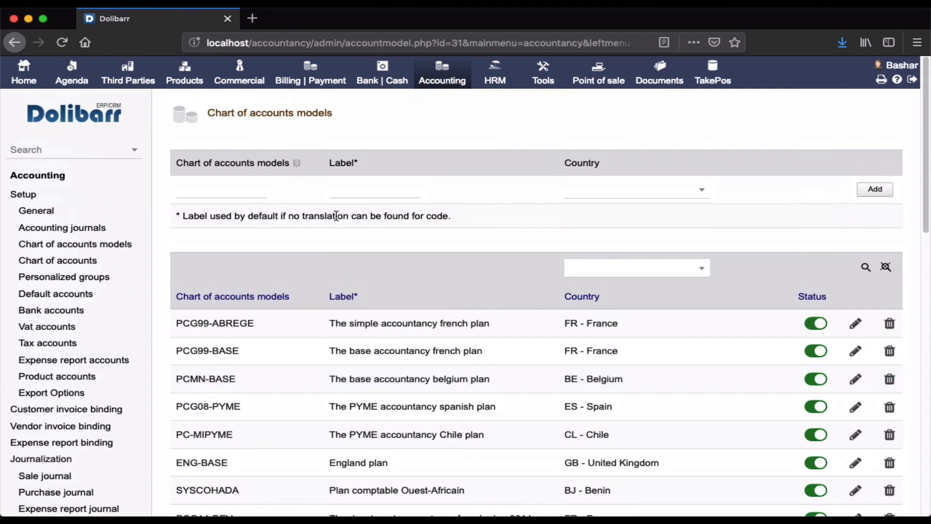
Add a chart of accounts model named MyOwn with label "My company COA" and country United States (US).
left_click(248, 193)
type("MyOwn")
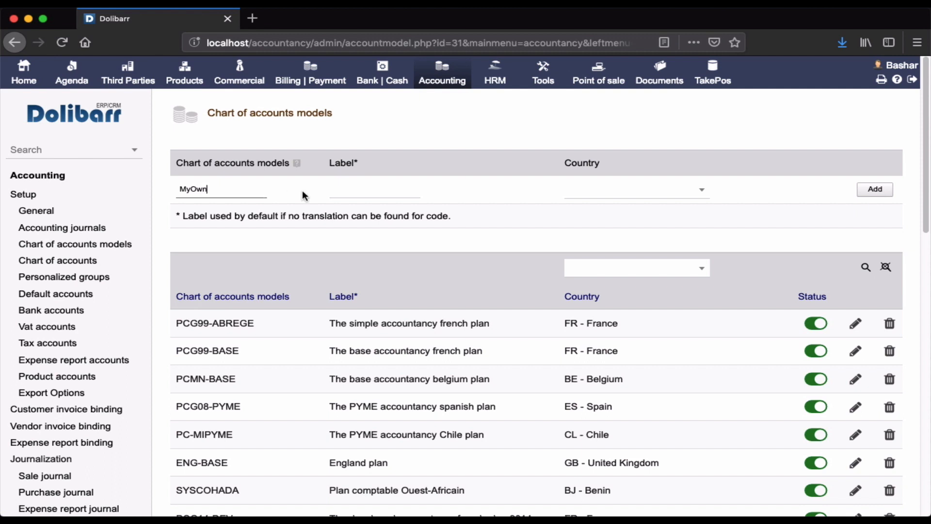
left_click(349, 191)
type("M")
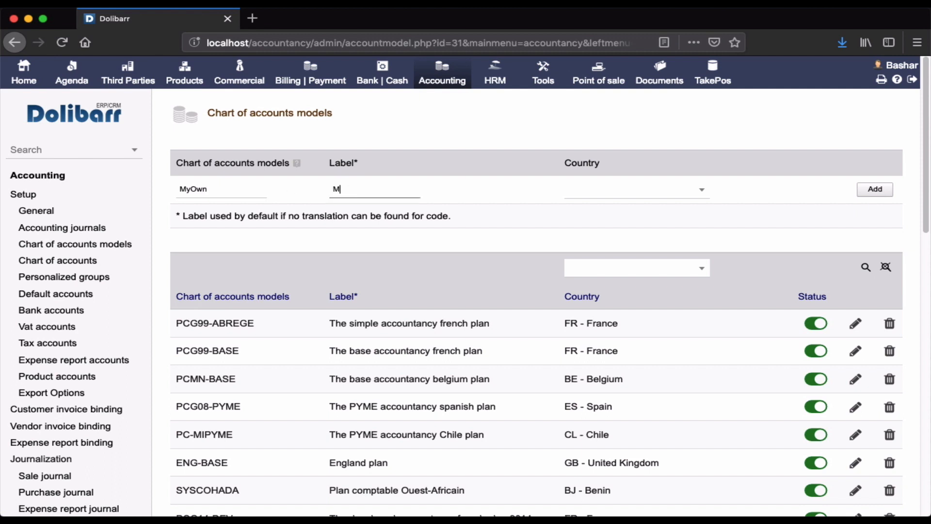
type("y company COA")
left_click(602, 198)
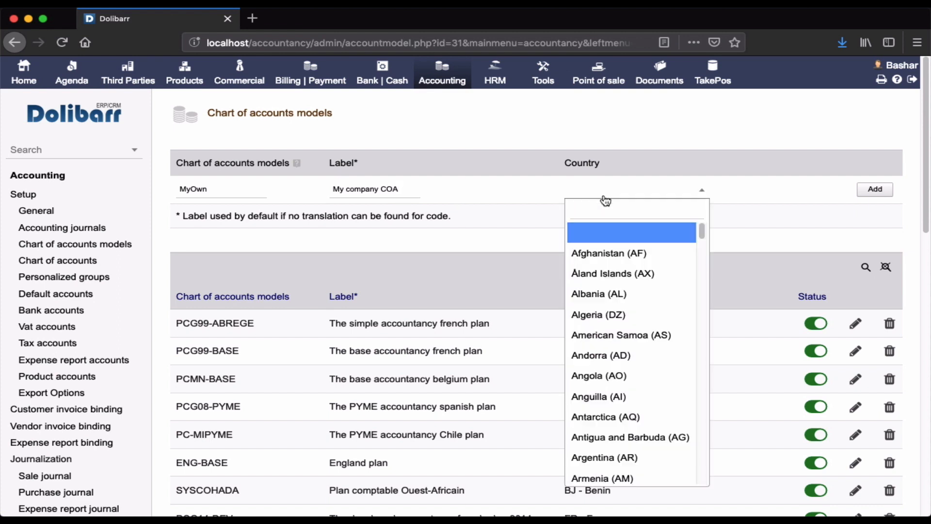
type("uni")
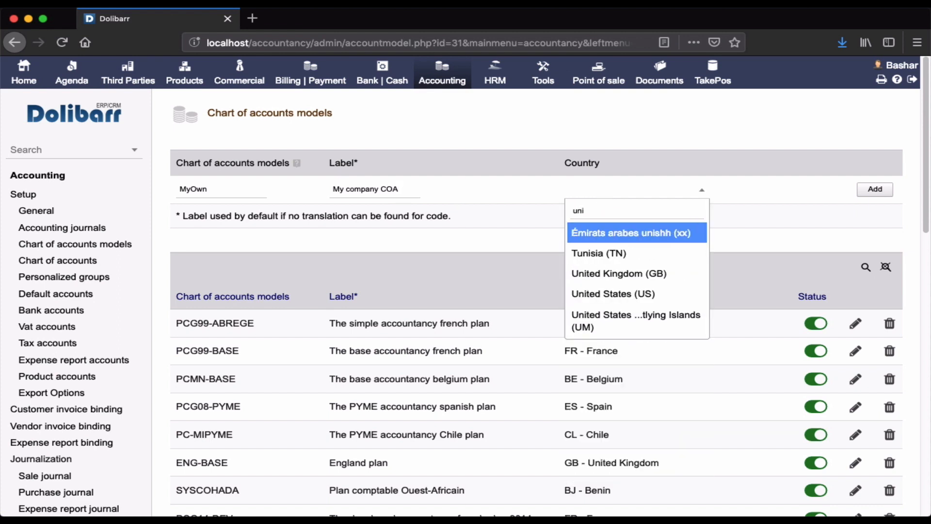
key("Down")
key("Down")
key("Down")
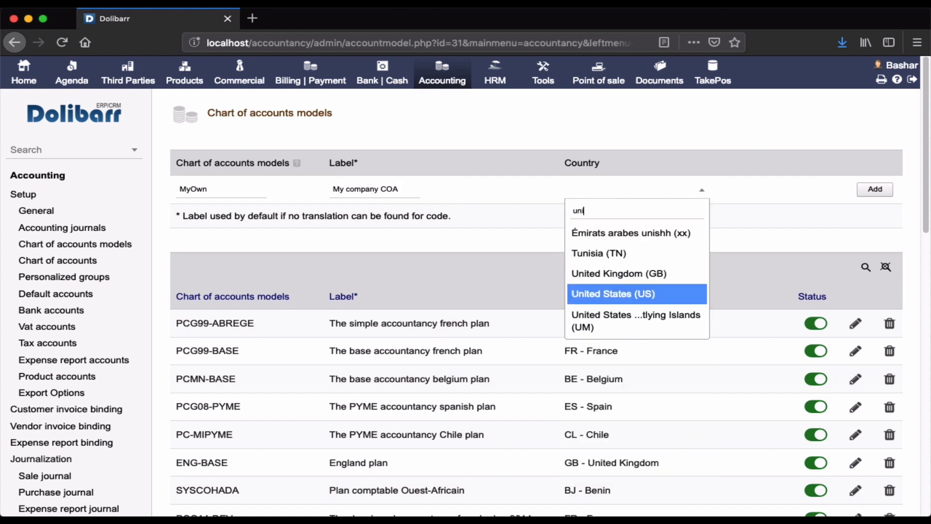
left_click(616, 293)
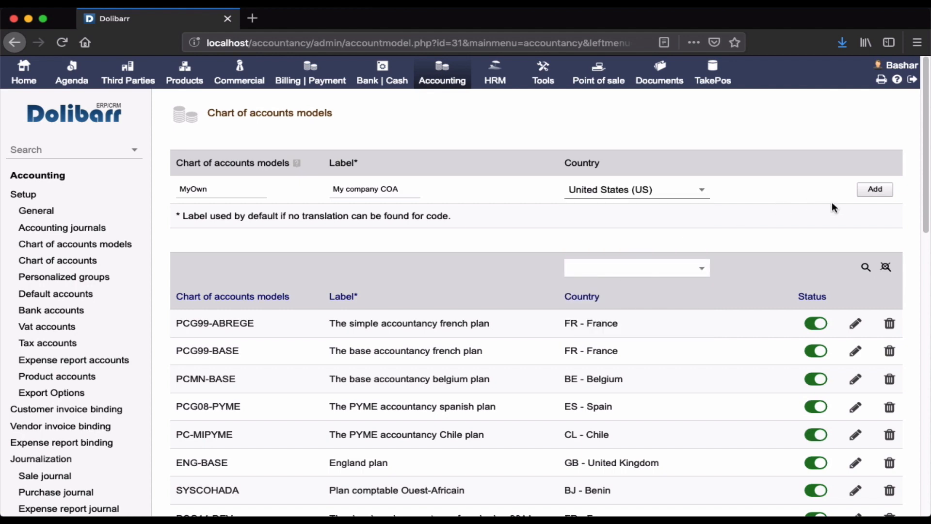
left_click(875, 189)
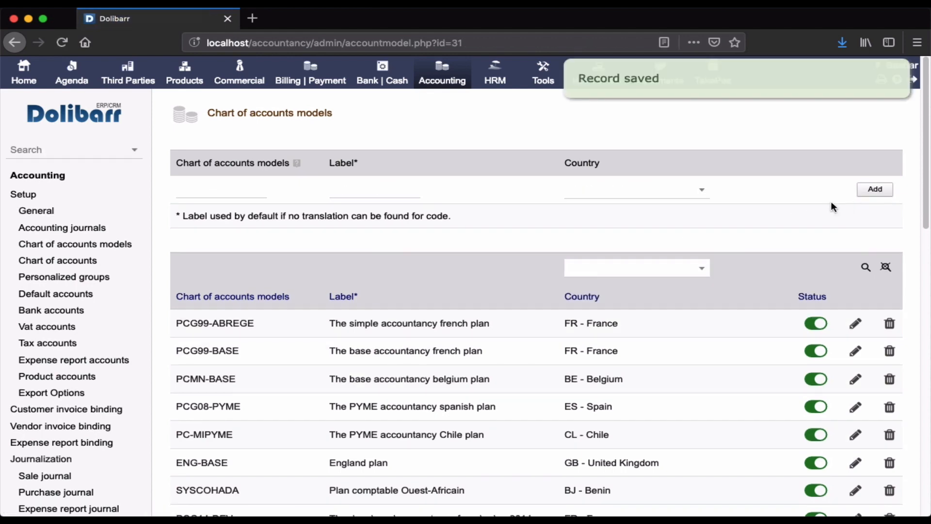
Filter the list of chart of accounts models by country United States (US) to check the new model.
scroll(788, 272, "down", 8)
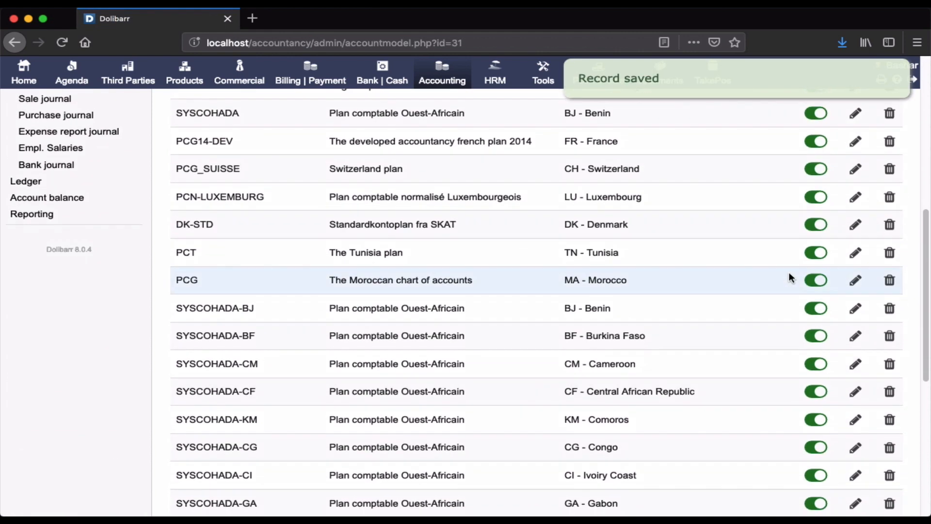
scroll(789, 272, "up", 9)
scroll(751, 314, "down", 1)
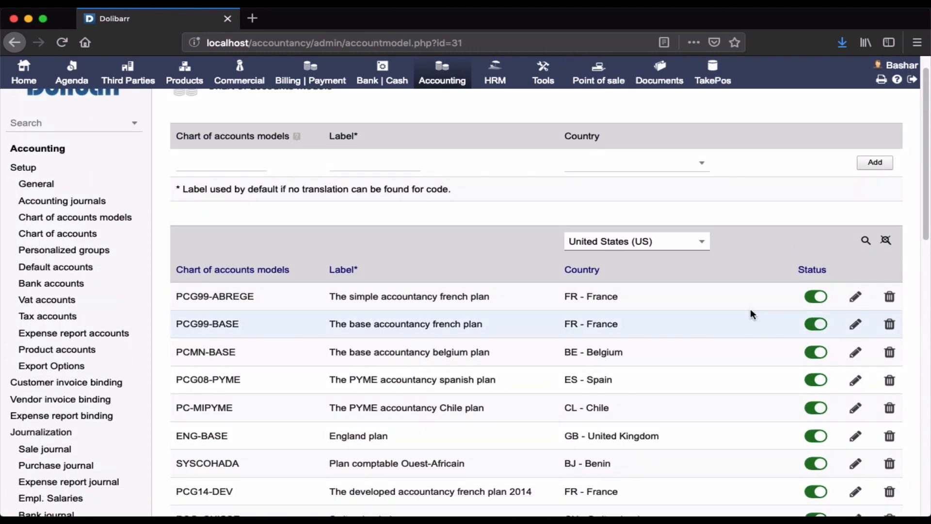
left_click(866, 240)
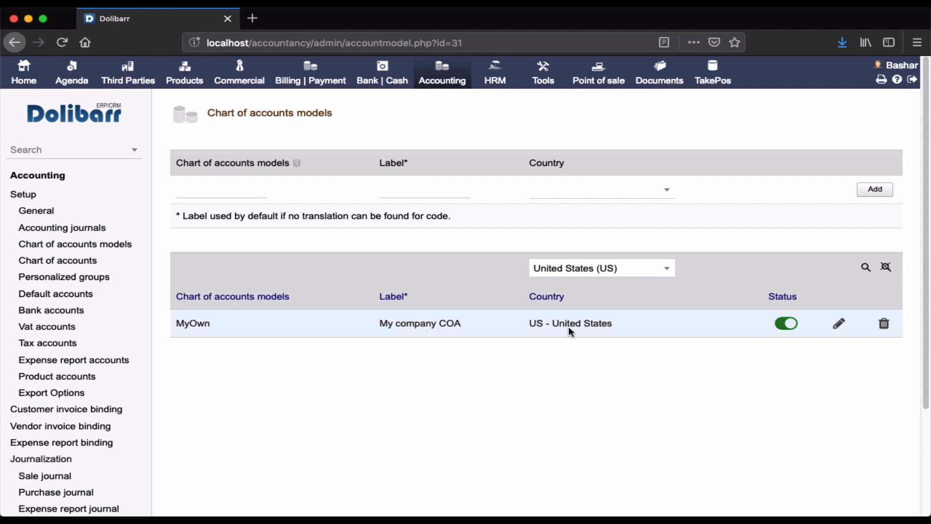
Open the chart of accounts and load "MyOwn - My company COA - (US)" as the active chart.
left_click(82, 262)
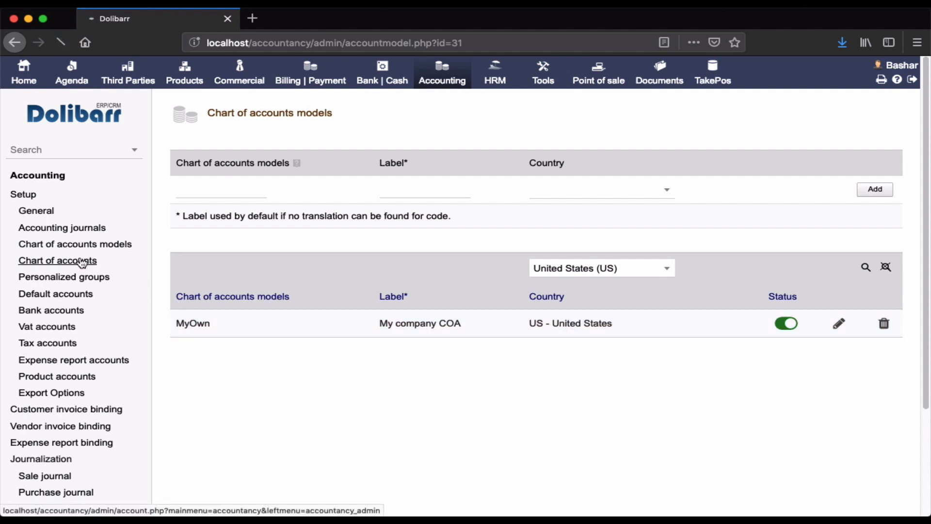
left_click(492, 144)
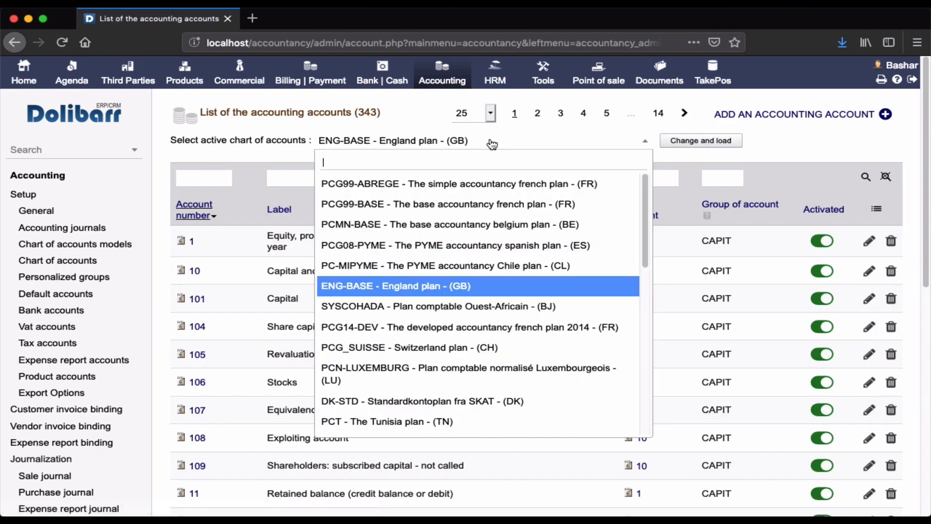
type("my")
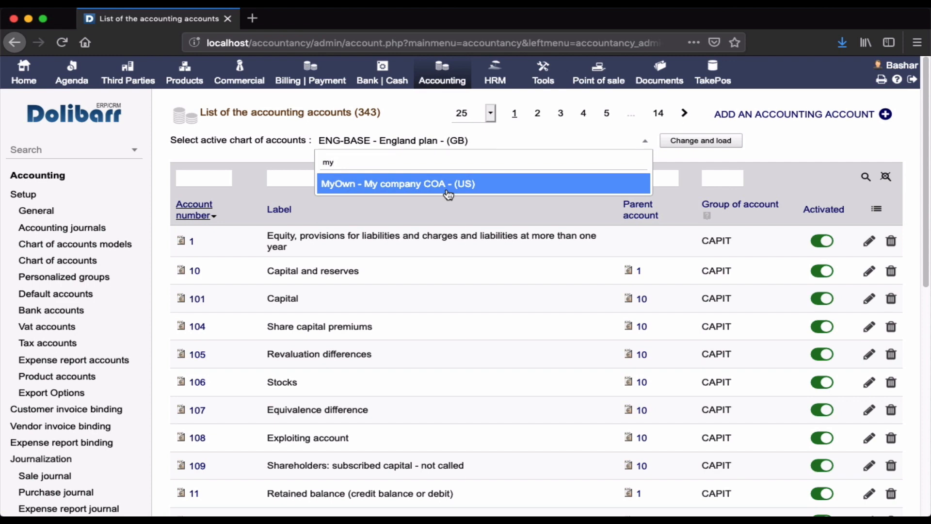
left_click(448, 192)
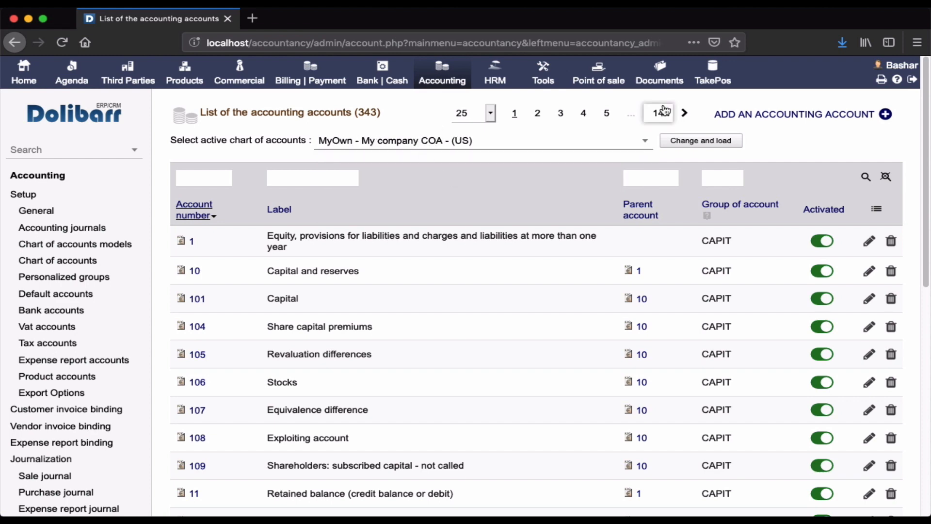
left_click(695, 147)
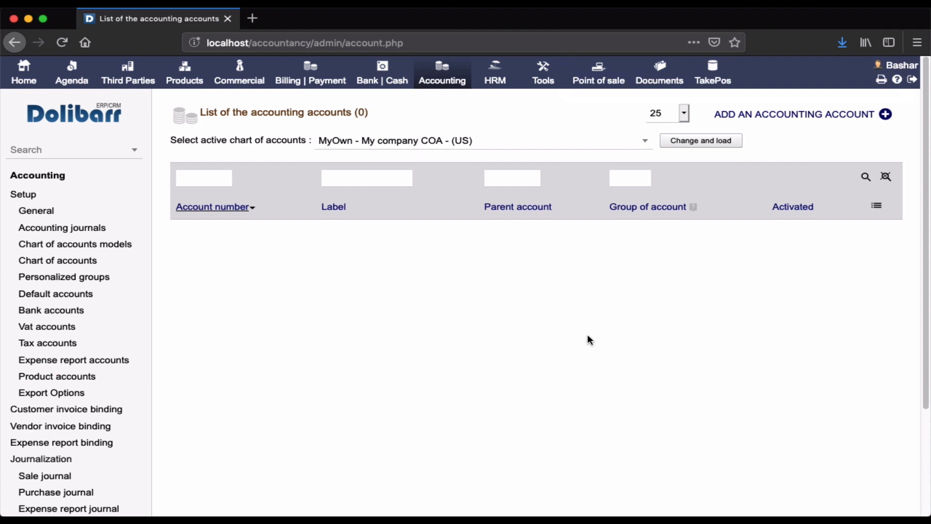
Add an accounting account with number 1000 and label "Captial" to the MyOwn chart, leaving its parent account and group empty.
left_click(832, 108)
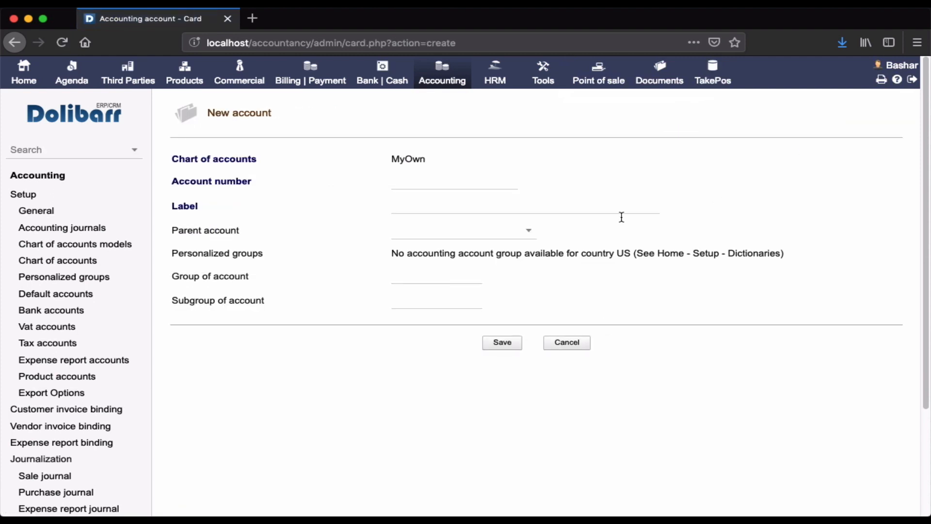
left_click(451, 187)
type("1000")
left_click(450, 210)
type("Cap")
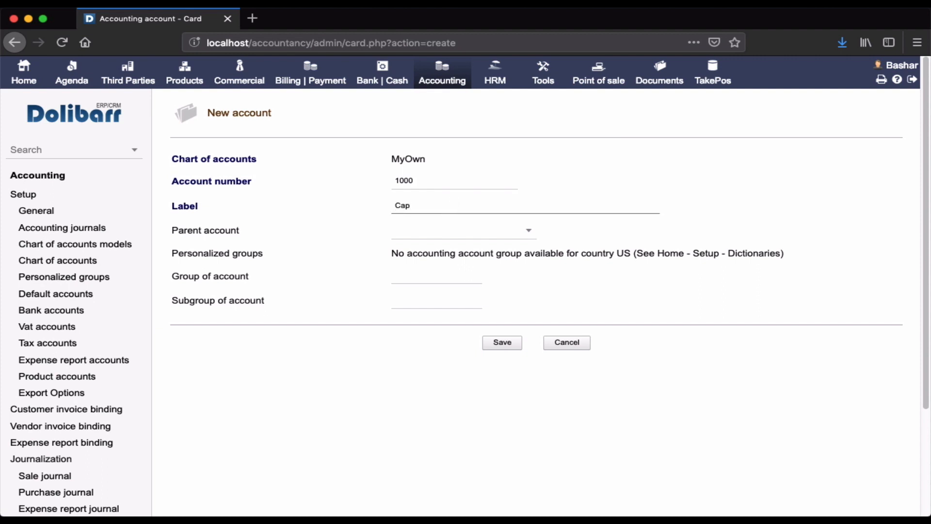
type("tial")
left_click(500, 237)
left_click(487, 239)
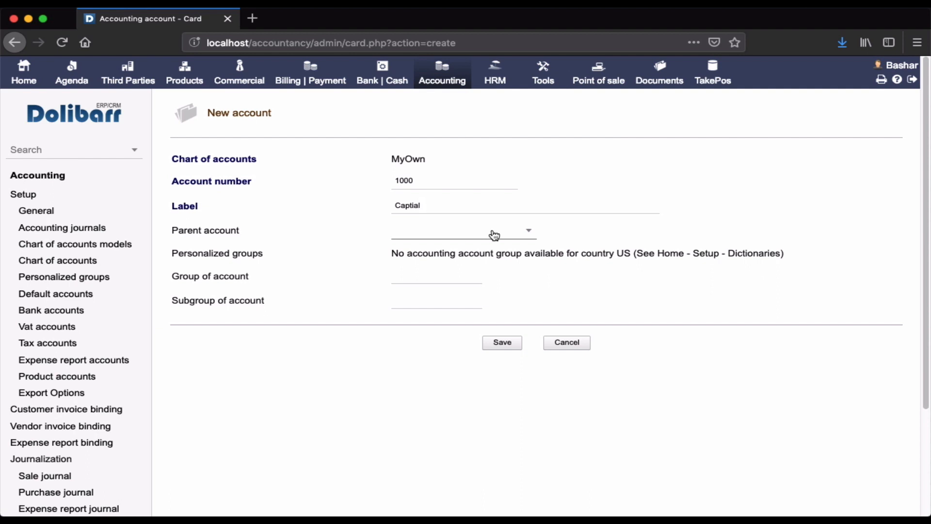
left_click(495, 236)
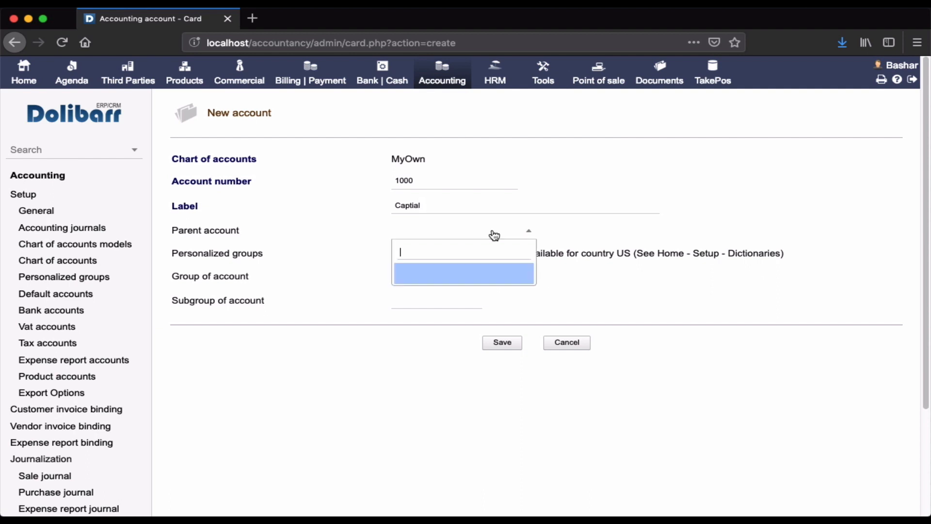
left_click(470, 236)
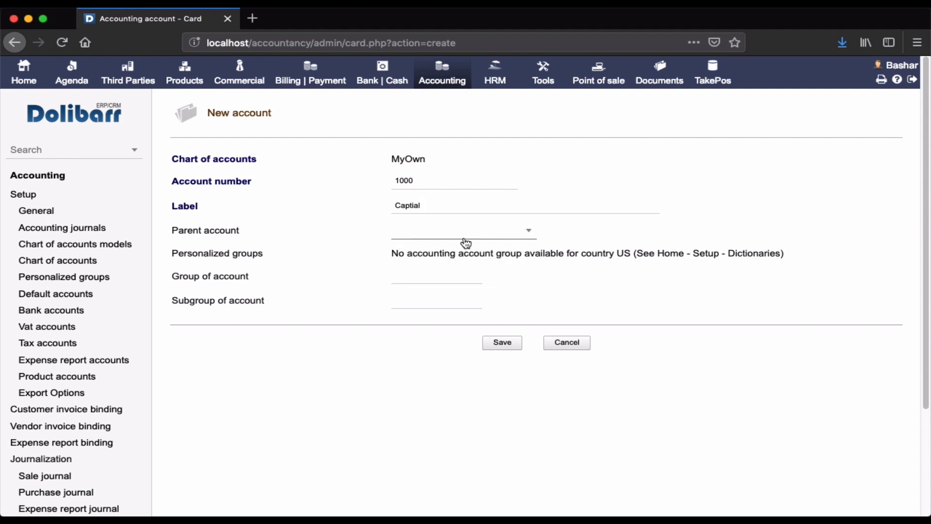
left_click(431, 274)
left_click(498, 342)
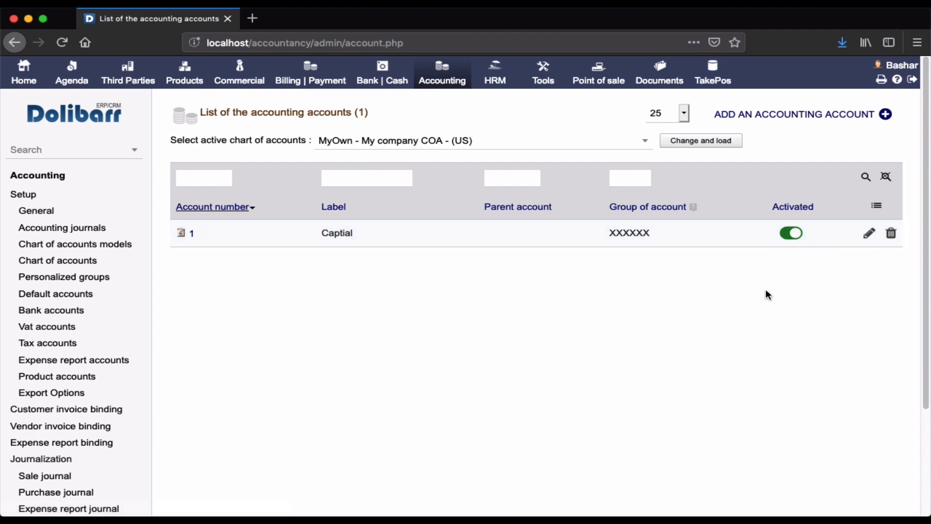
Load "ENG-BASE - England plan - (GB)" as the active chart of accounts.
left_click(644, 142)
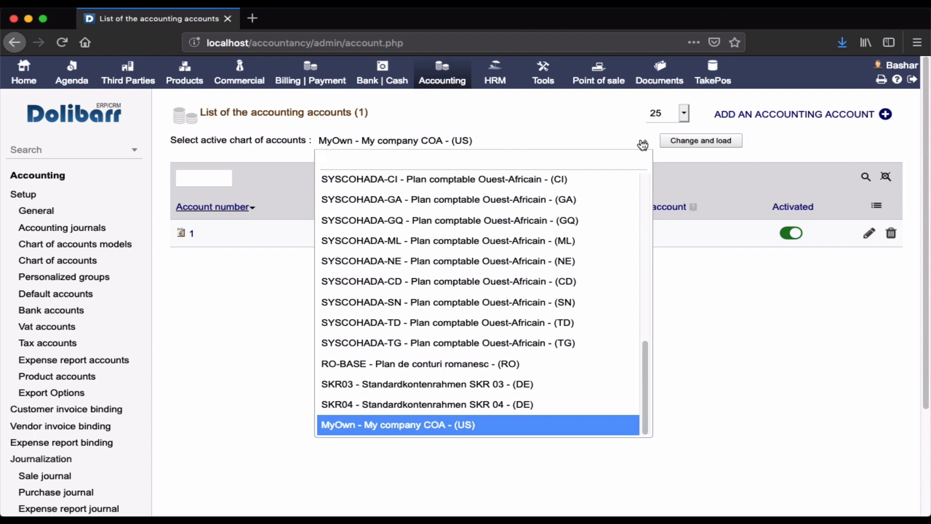
type("eng")
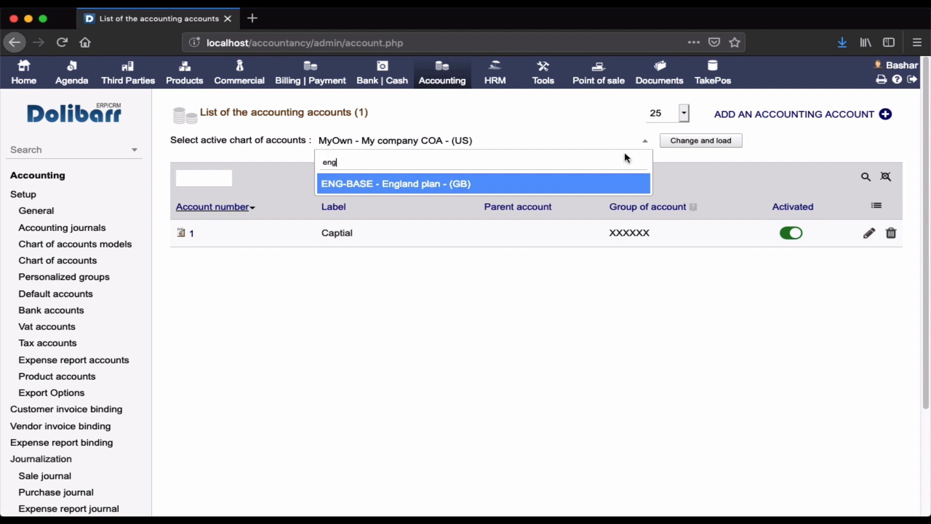
left_click(531, 189)
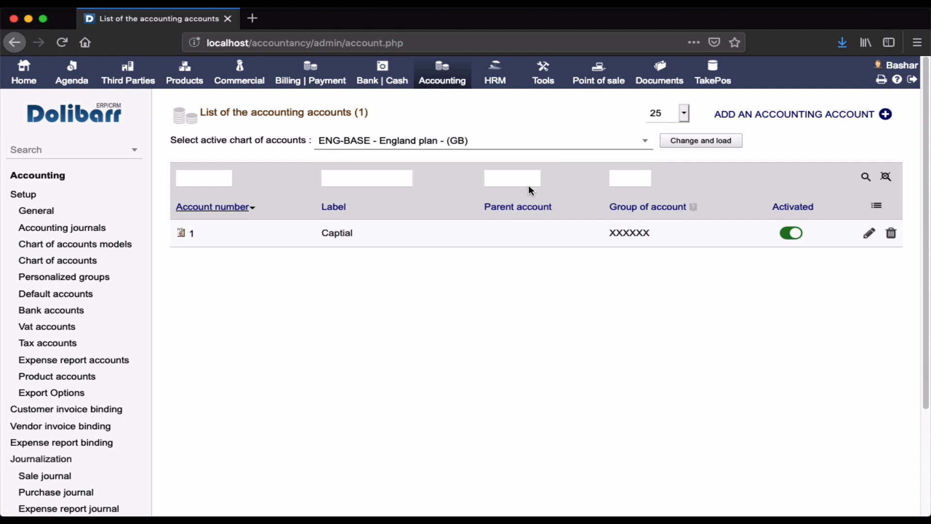
left_click(697, 142)
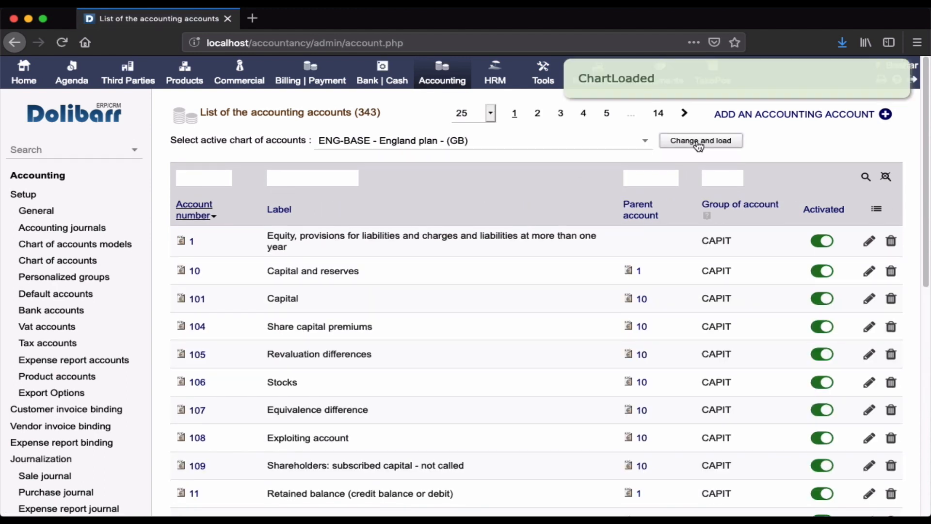
Look through the England plan's accounts, sorting them by group of account and by account number.
scroll(558, 306, "down", 3)
scroll(558, 307, "up", 3)
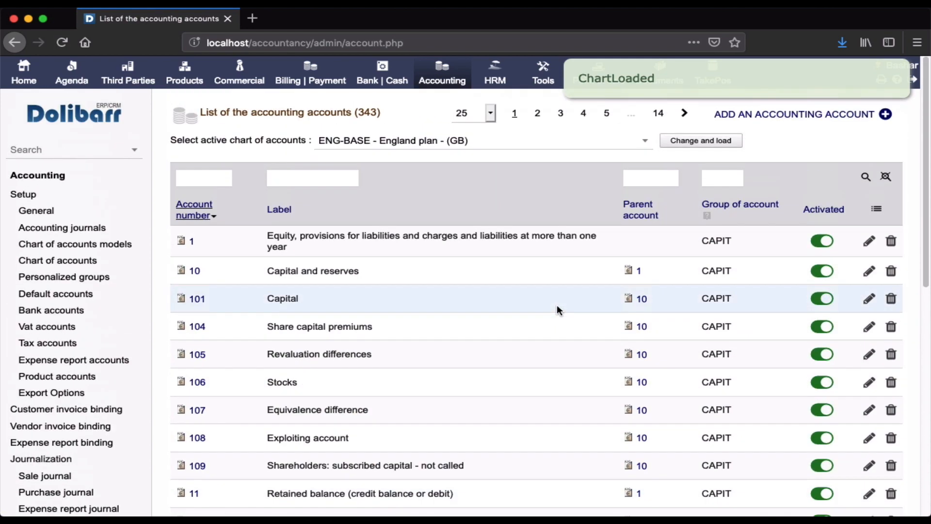
scroll(557, 309, "down", 8)
scroll(556, 310, "up", 6)
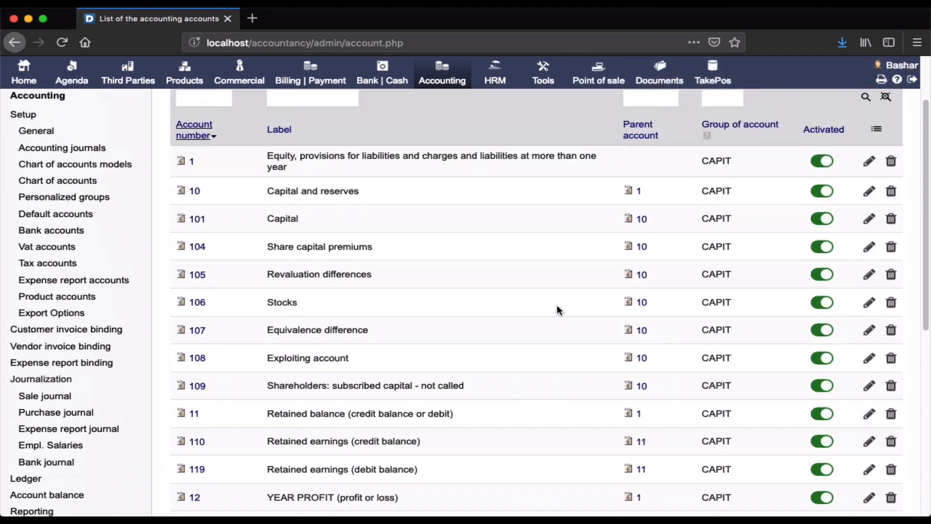
scroll(558, 309, "up", 2)
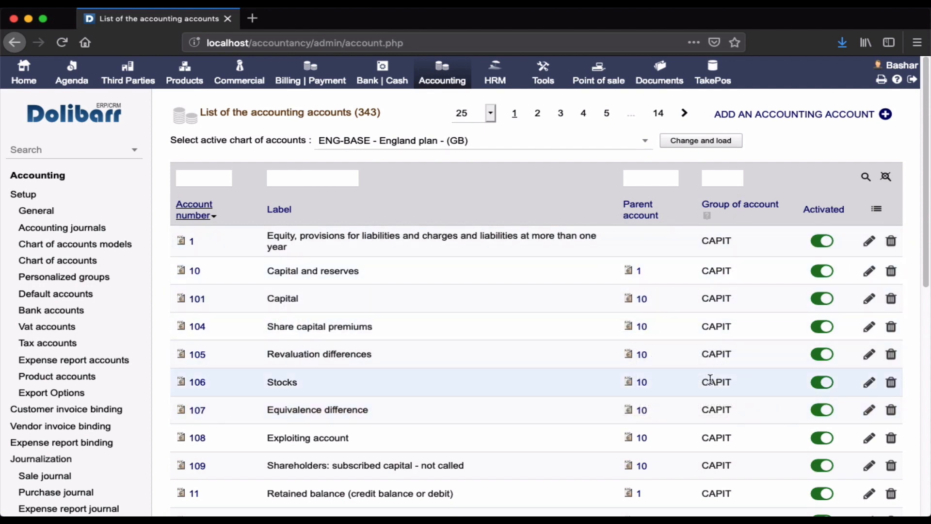
scroll(711, 379, "down", 10)
scroll(708, 339, "up", 10)
left_click(708, 204)
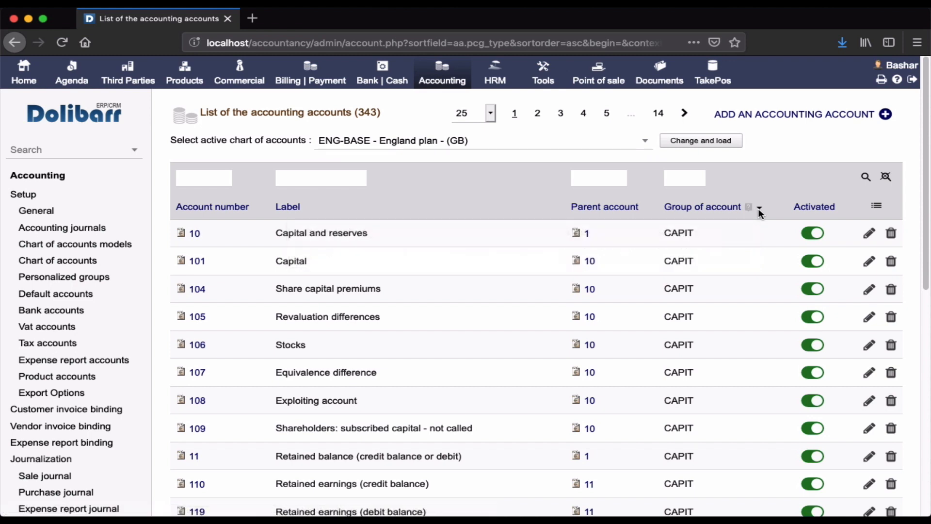
left_click(290, 207)
left_click(192, 217)
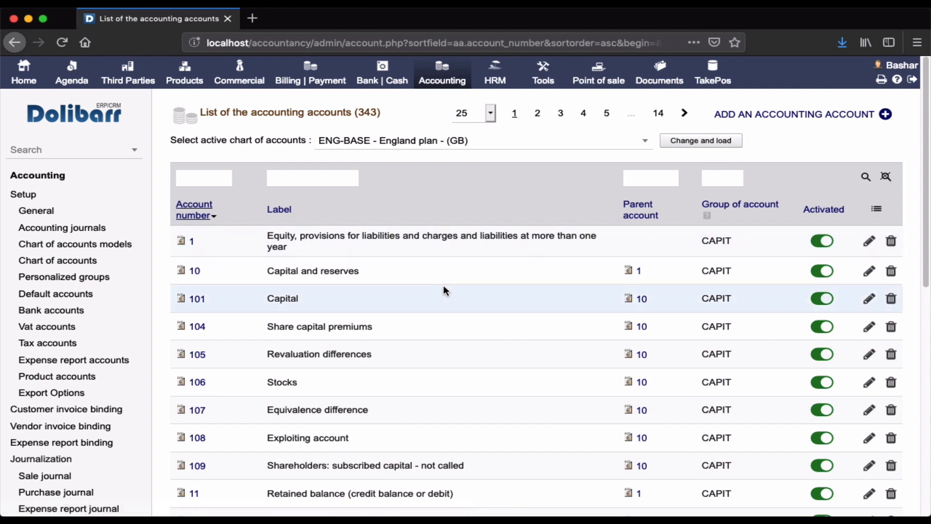
scroll(443, 290, "down", 10)
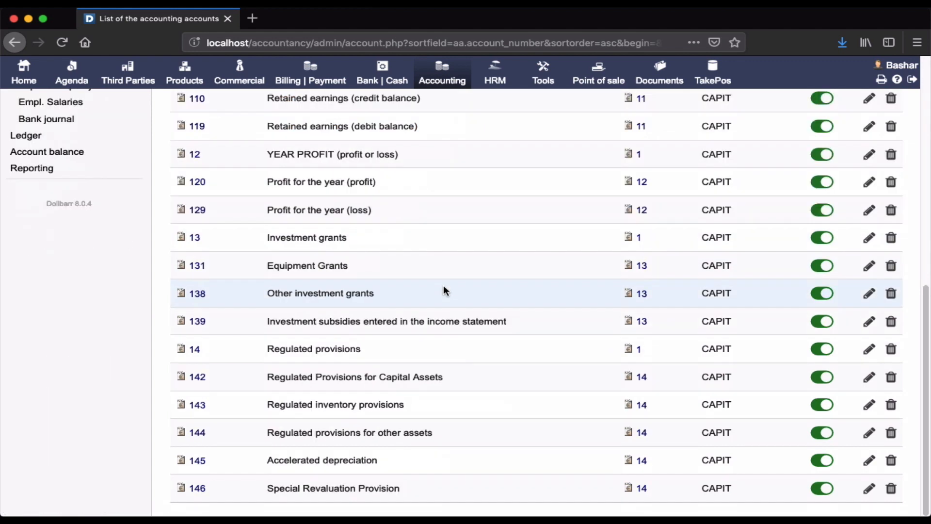
scroll(443, 290, "up", 10)
Filter the list of accounting accounts by the label "sales".
left_click(342, 179)
type("sa")
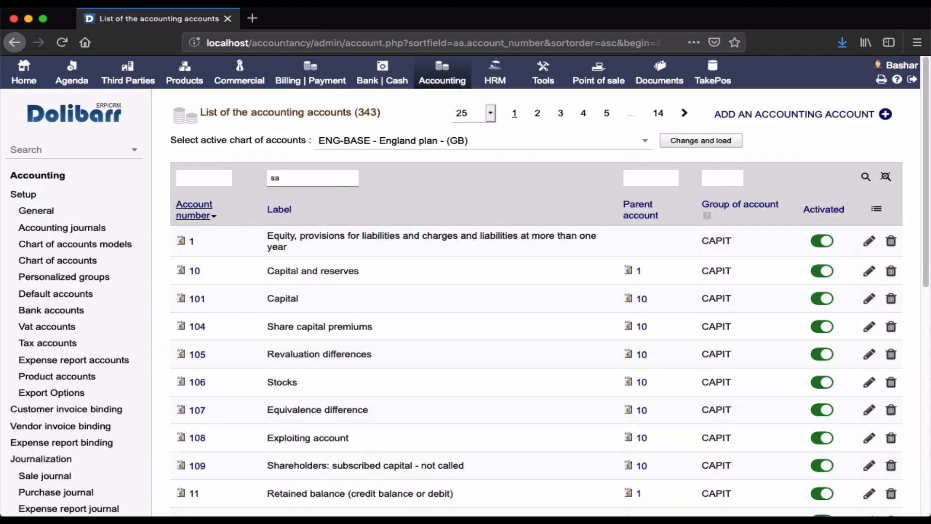
type("sales")
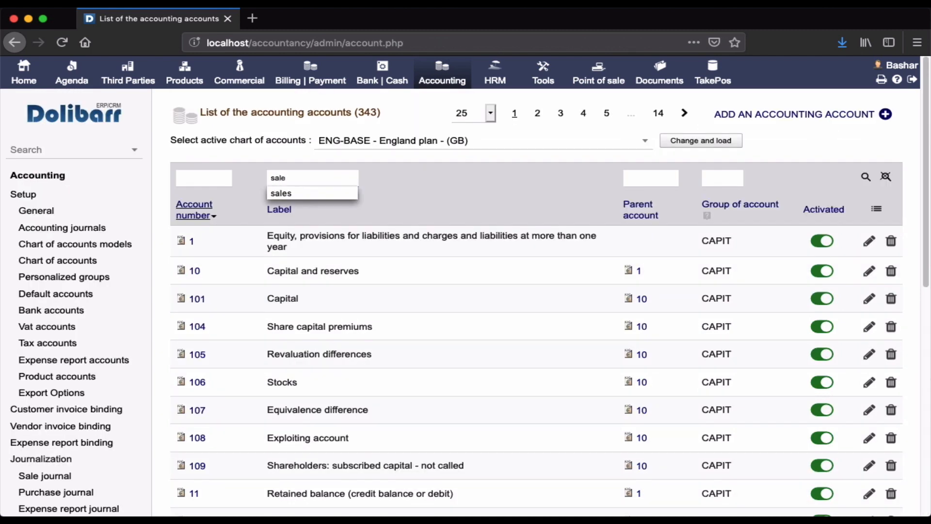
key("Return")
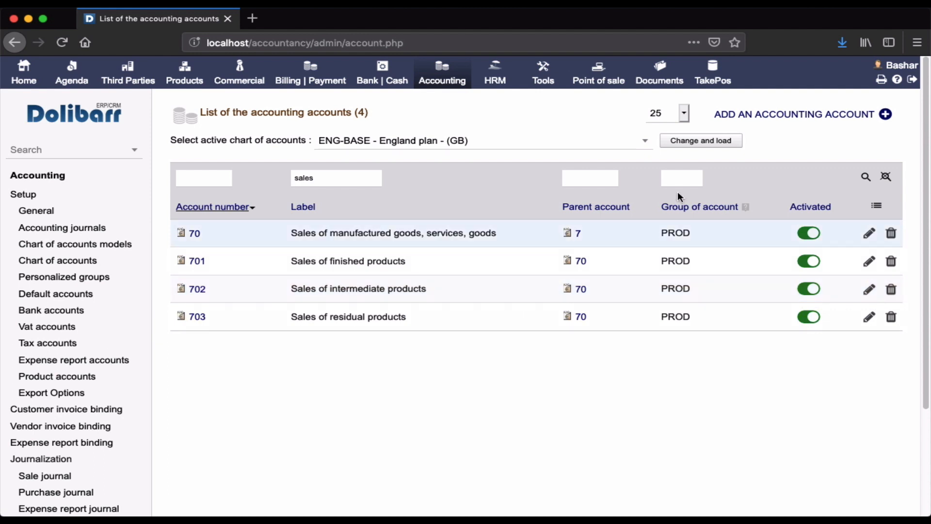
Start a new accounting account in ENG-BASE with account number 704 and label "Sales of PCs".
left_click(780, 115)
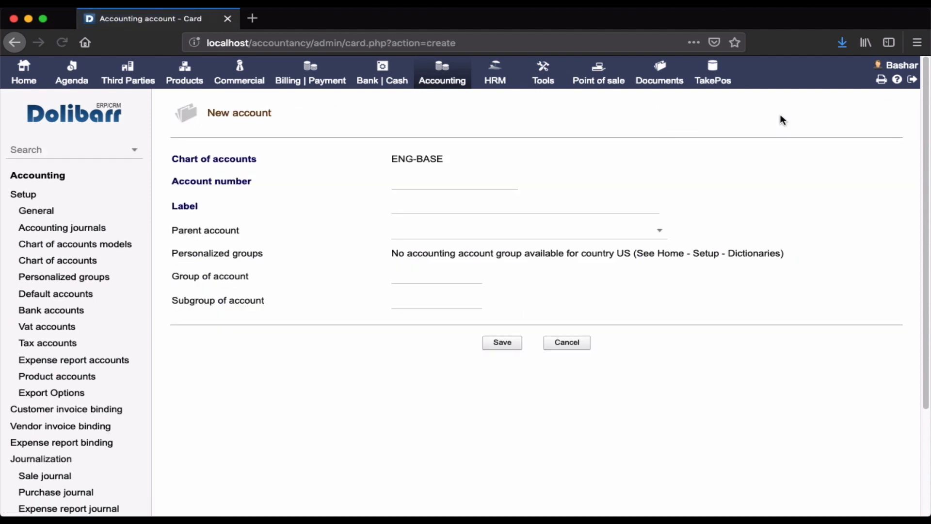
left_click(429, 179)
type("7")
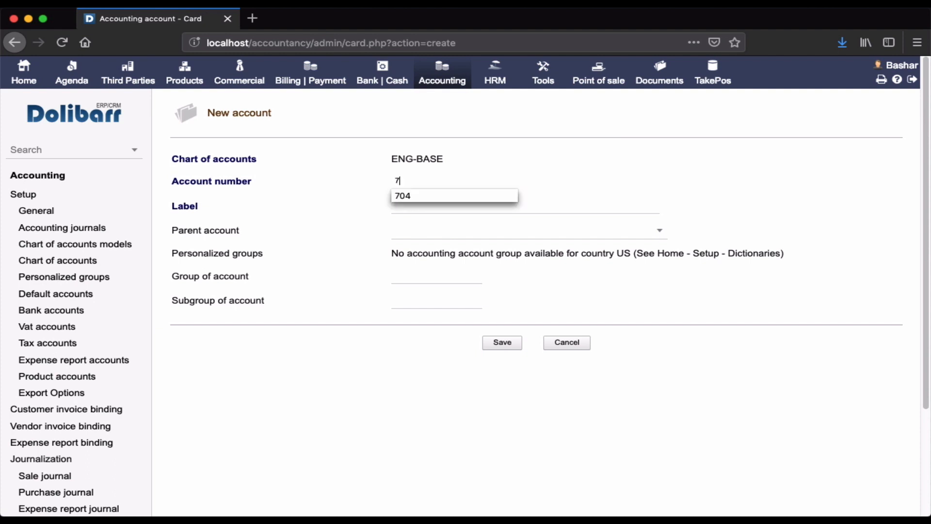
type("04")
left_click(446, 199)
left_click(456, 202)
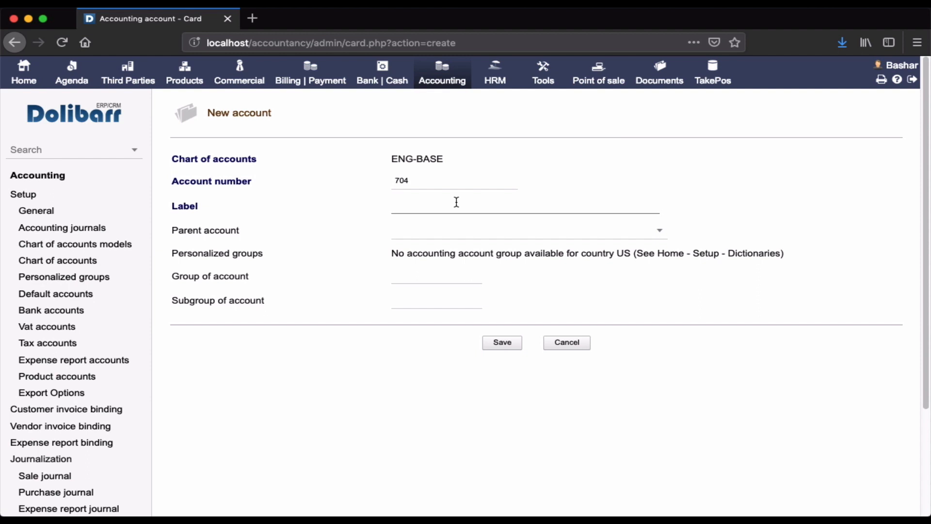
type("Sale")
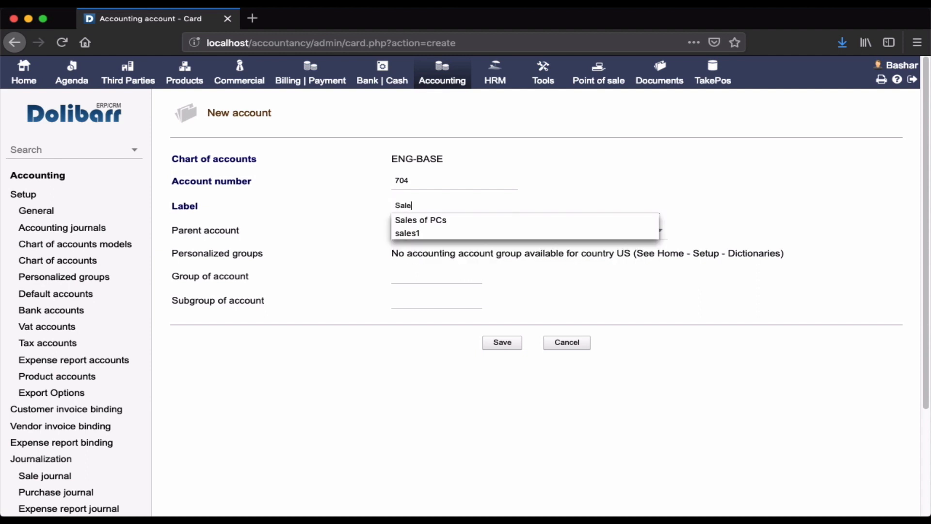
left_click(447, 221)
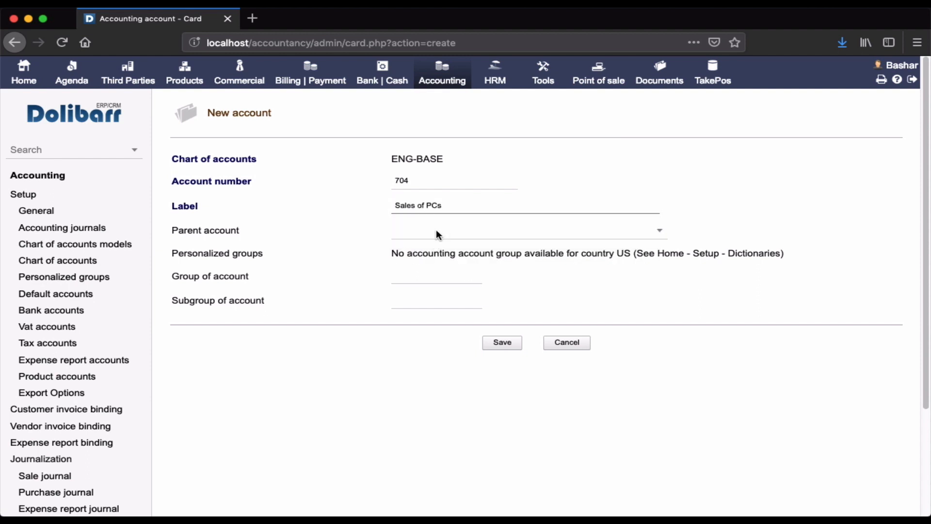
Set the parent account to "70 - Sales of manufactured goods, services, goods" and the group to PROD, and save the account.
left_click(436, 229)
type("sal")
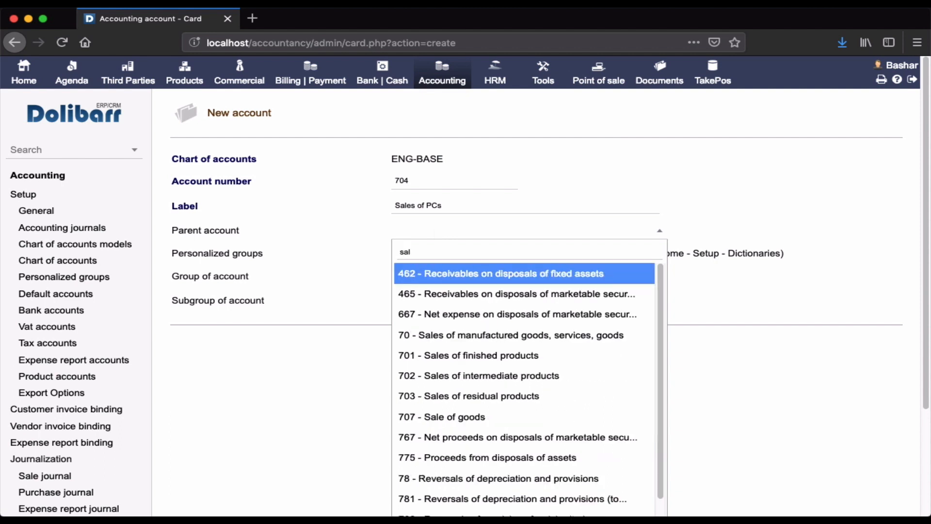
type("es")
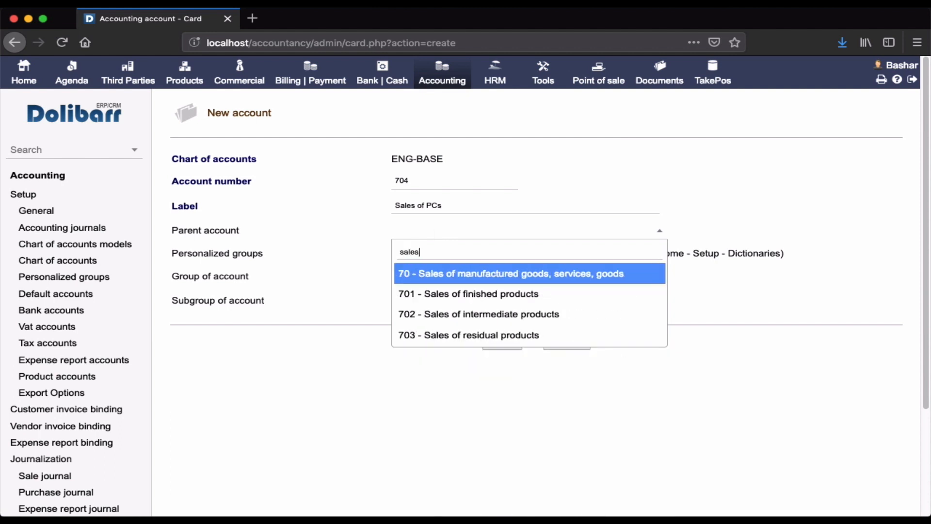
left_click(463, 272)
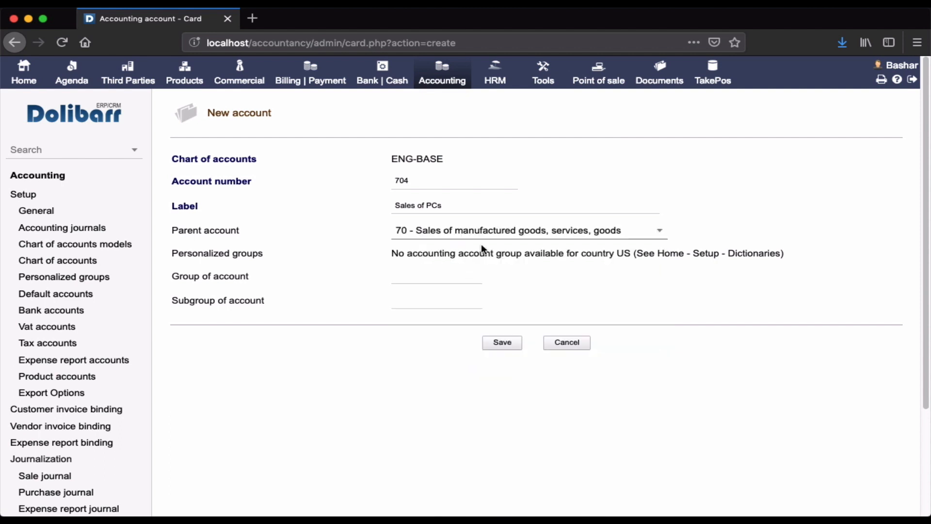
left_click(426, 270)
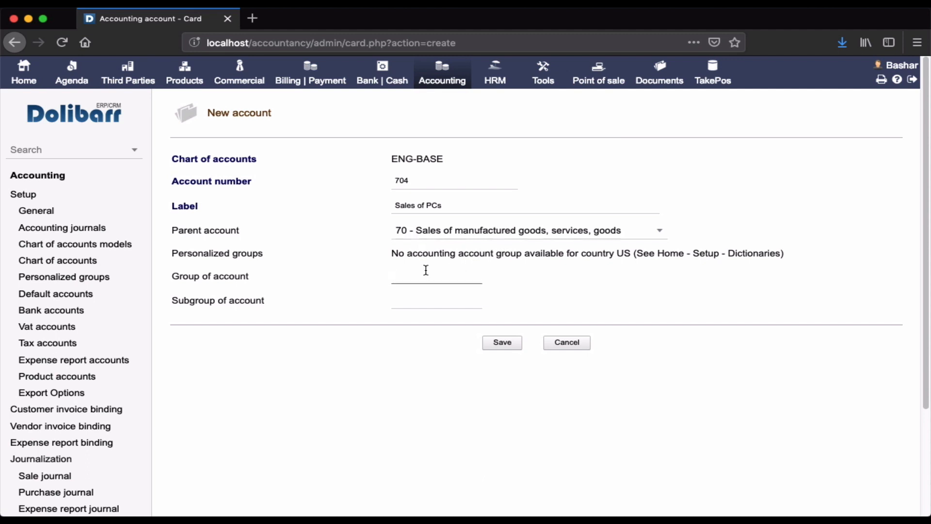
type("PROD")
left_click(495, 344)
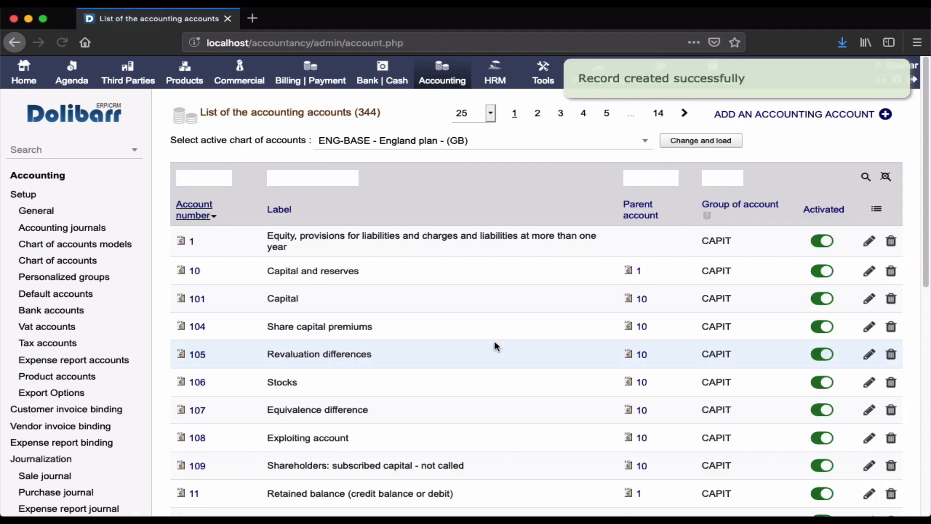
Filter the accounts by the label "sales" to check the new Sales of PCs account.
left_click(306, 176)
type("sa")
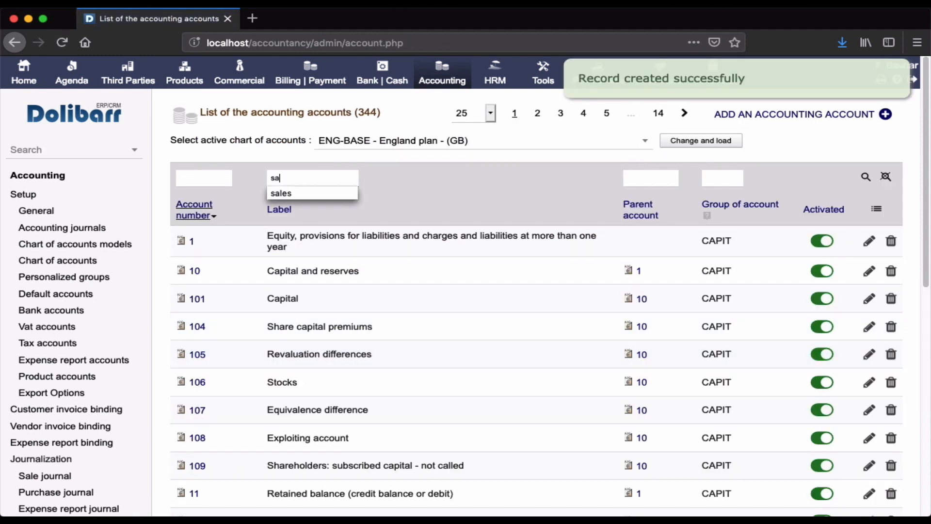
type("les")
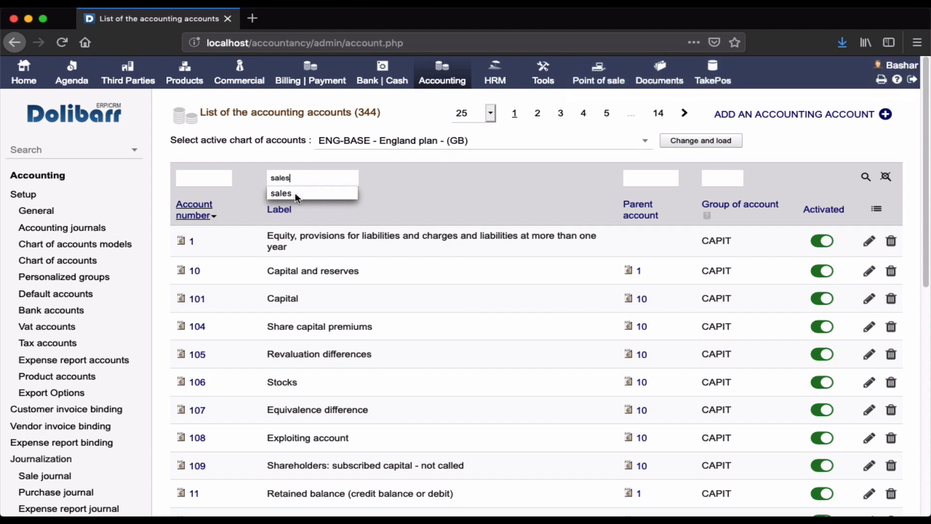
left_click(295, 193)
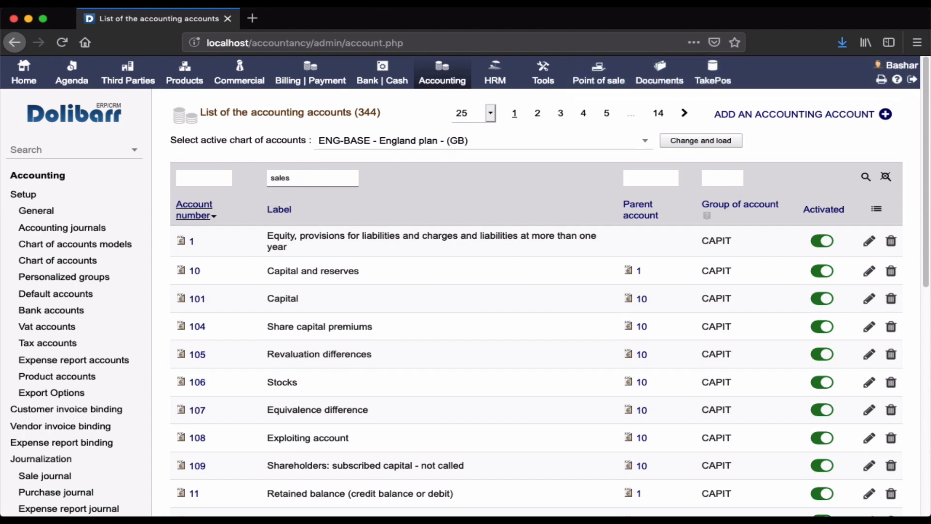
key("Return")
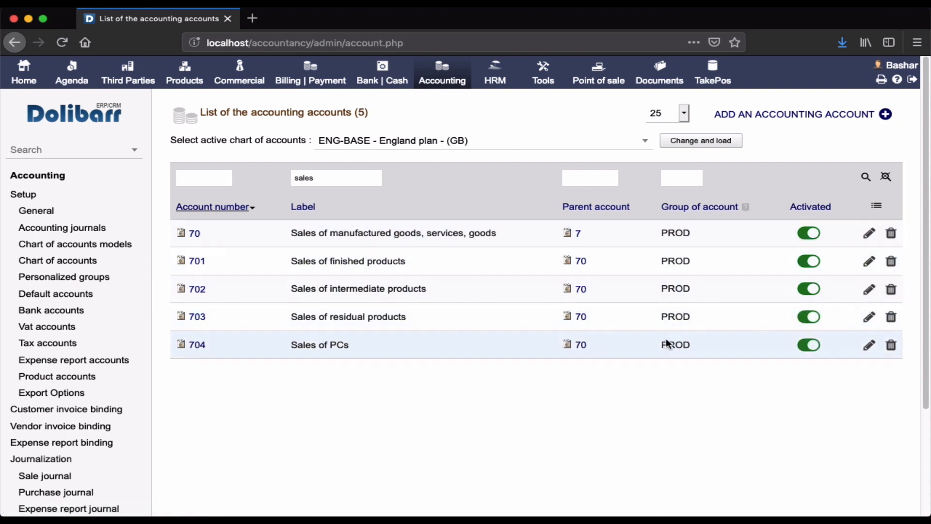
View the card of account 70's parent account and return to the accounting area overview.
mouse_move(577, 241)
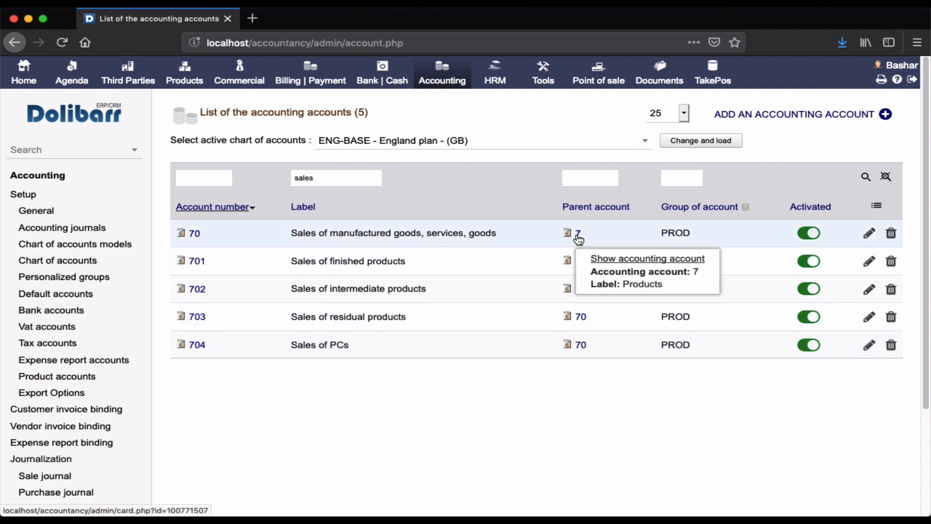
left_click(578, 237)
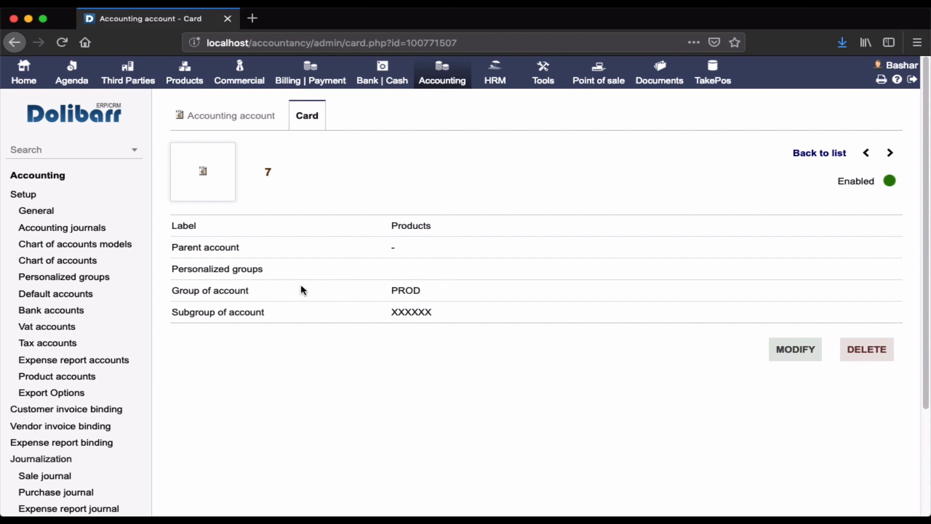
left_click(22, 45)
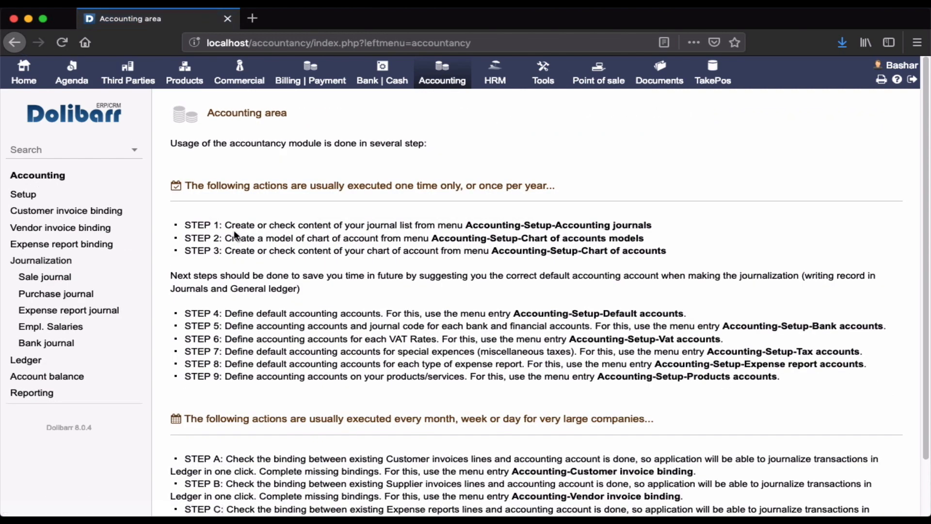